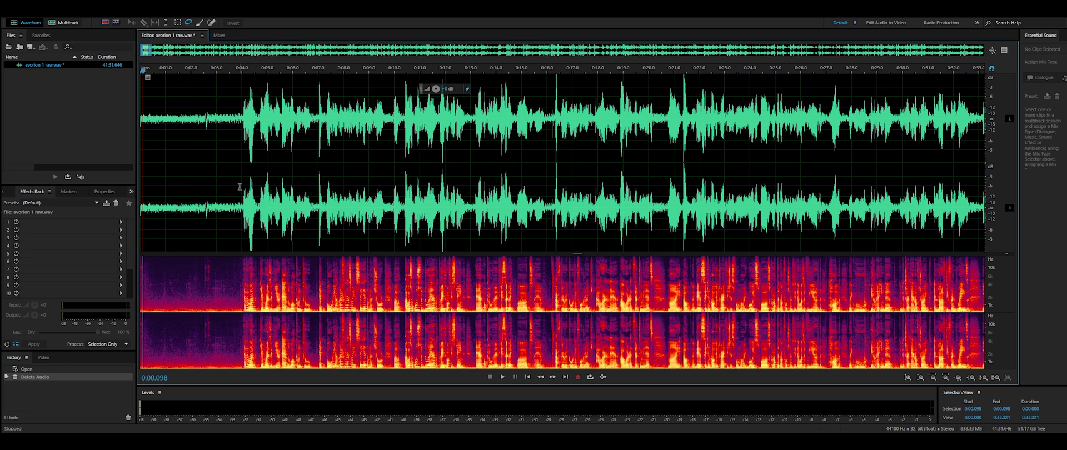
{"action": "key", "text": "space"}
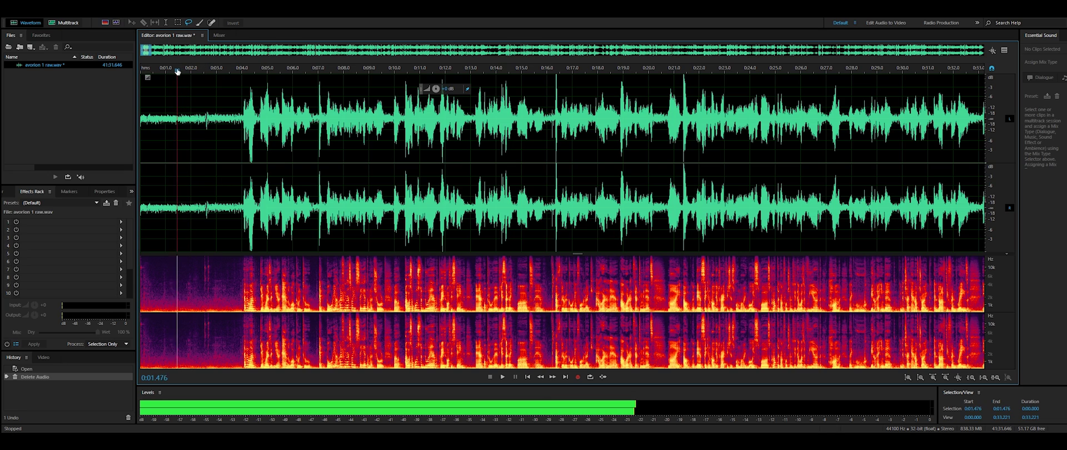
{"action": "key", "text": "space"}
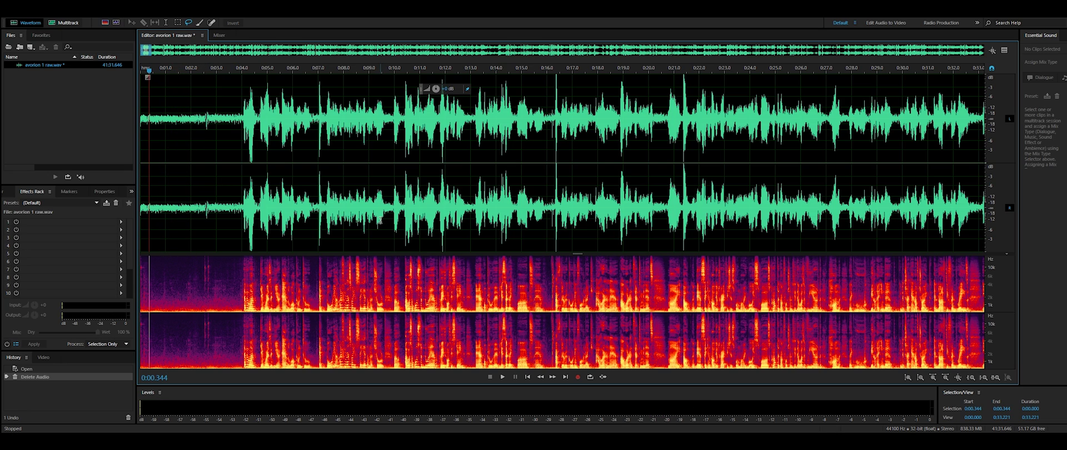
{"action": "key", "text": "space"}
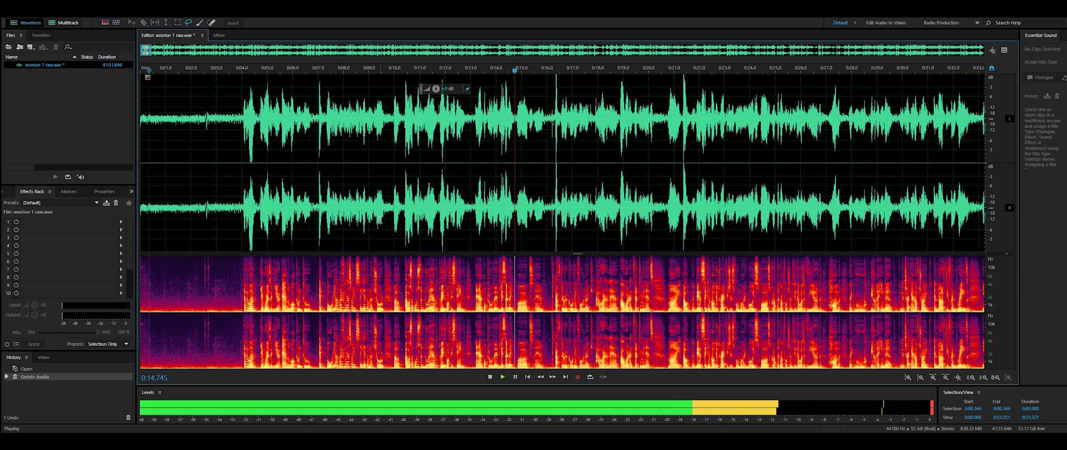
{"action": "key", "text": "space"}
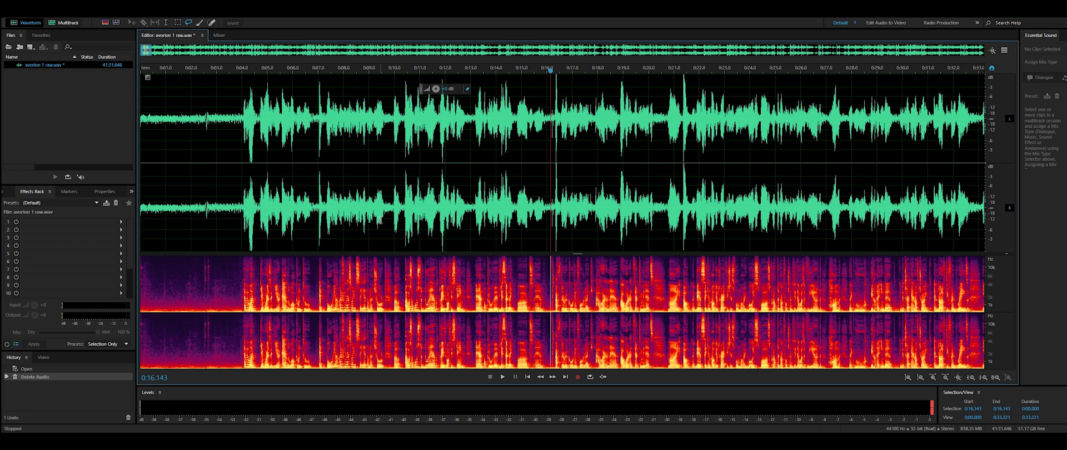
{"action": "left_click_drag", "start_coordinate": [244, 68], "coordinate": [140, 68]}
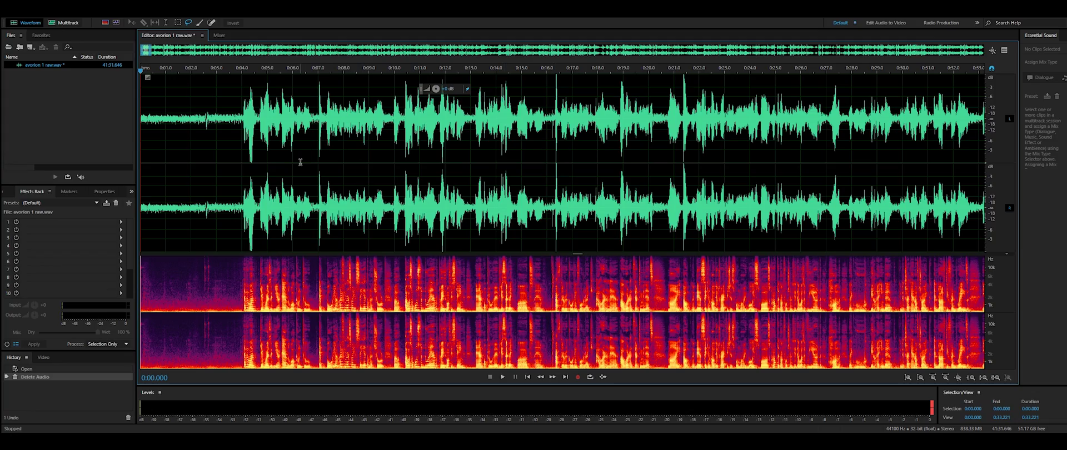
Step: Capture a noise print from the hum-only silence before the speech begins
{"action": "key", "text": "space"}
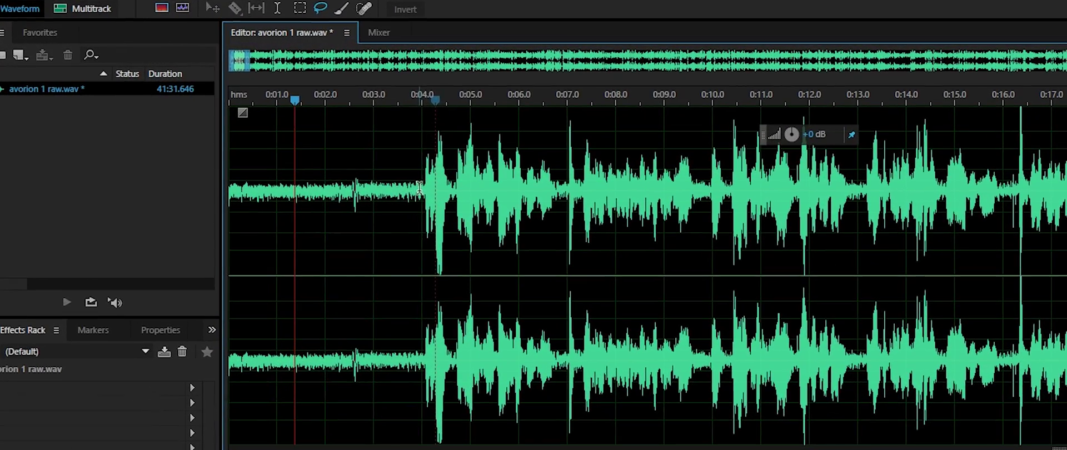
{"action": "left_click_drag", "start_coordinate": [419, 189], "coordinate": [209, 192]}
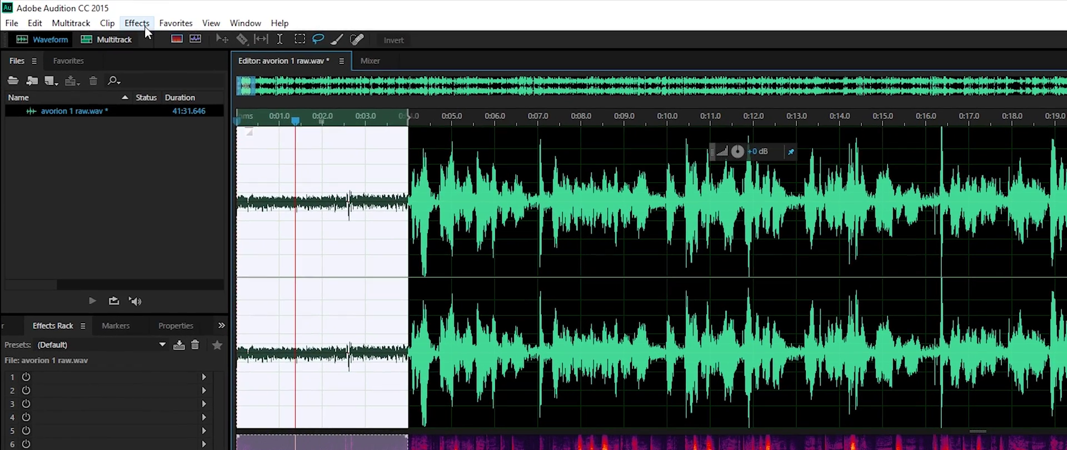
{"action": "left_click", "coordinate": [83, 14]}
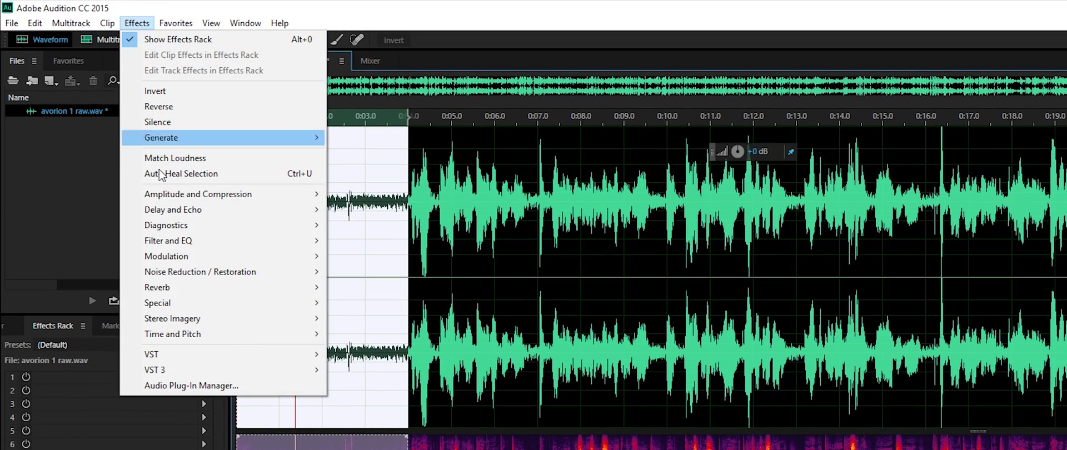
{"action": "mouse_move", "coordinate": [200, 272]}
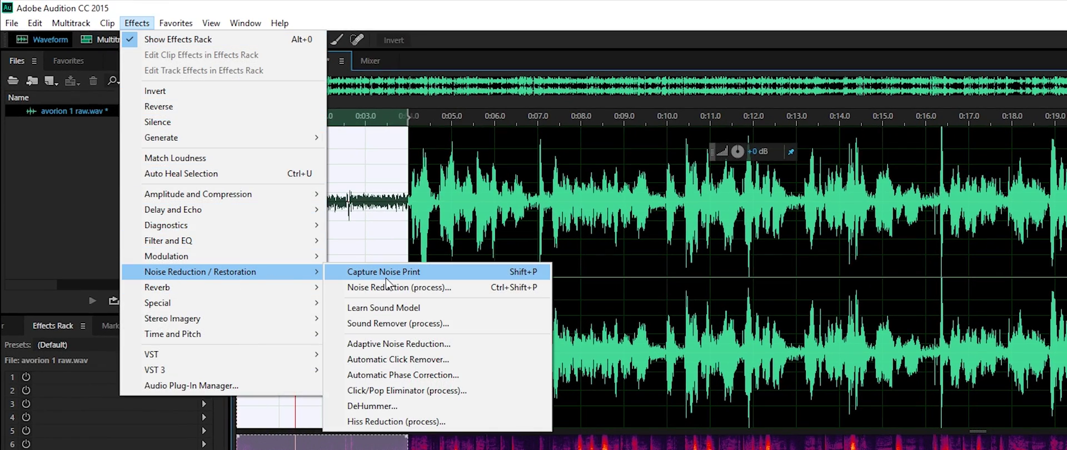
{"action": "left_click", "coordinate": [397, 274]}
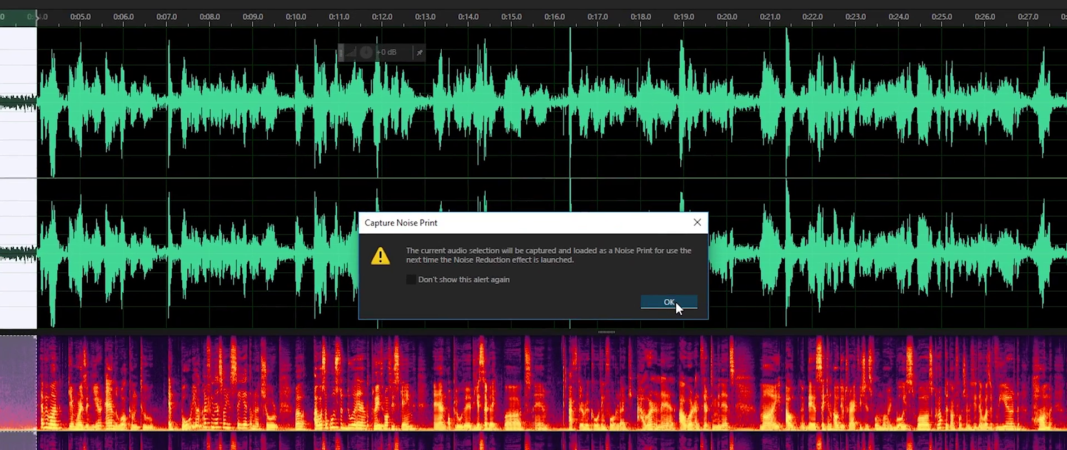
{"action": "left_click", "coordinate": [670, 302]}
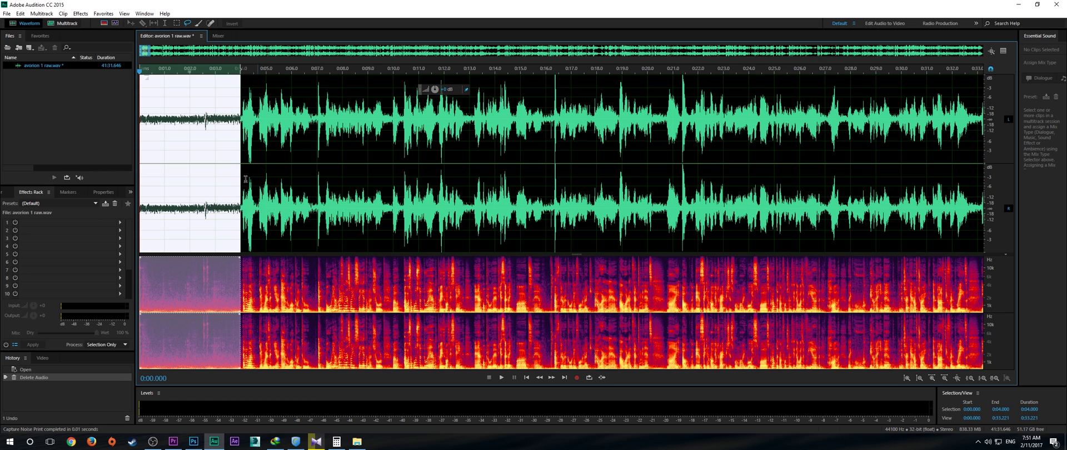
Step: Clear the noise-sample selection and select the entire 41-minute recording with Ctrl+A
{"action": "left_click", "coordinate": [234, 164]}
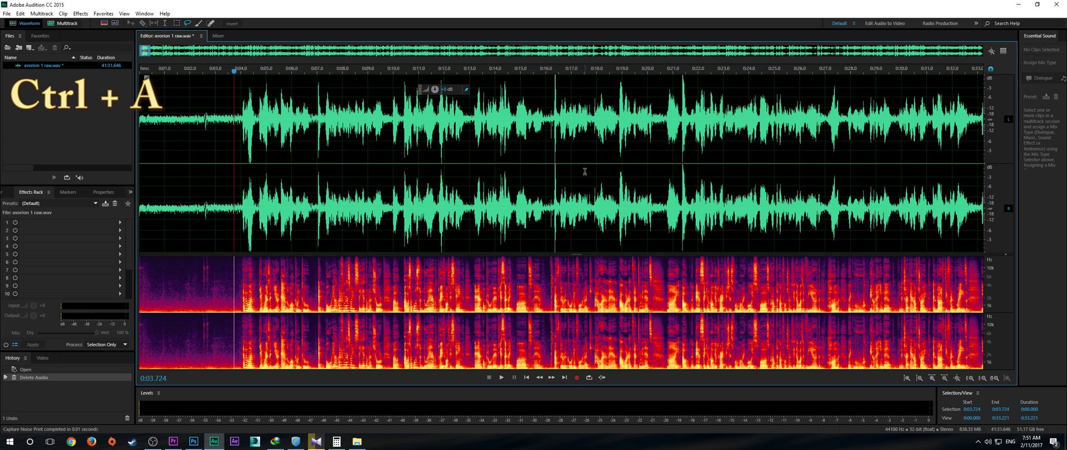
{"action": "key", "text": "ctrl+a"}
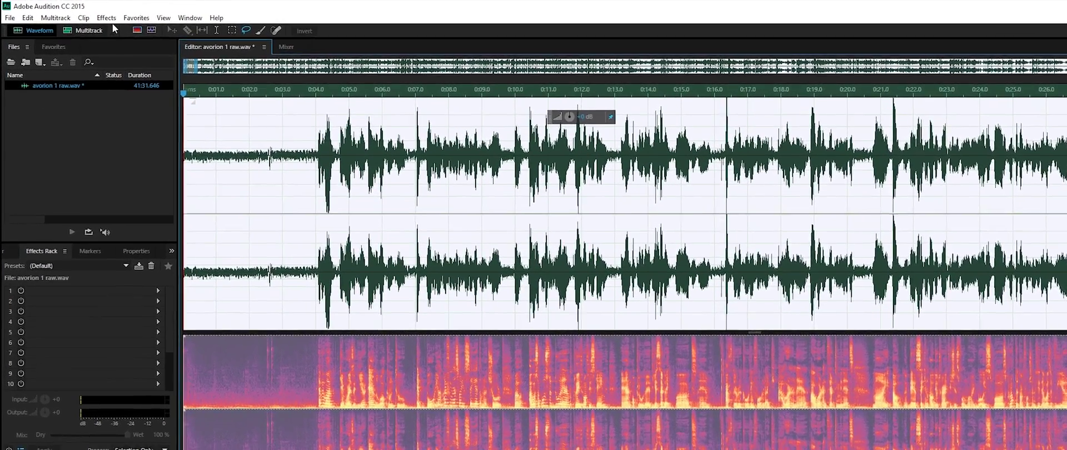
Step: Open Noise Reduction with the captured print, setting Reduce by to 100 dB after trying 40 dB
{"action": "left_click", "coordinate": [81, 14]}
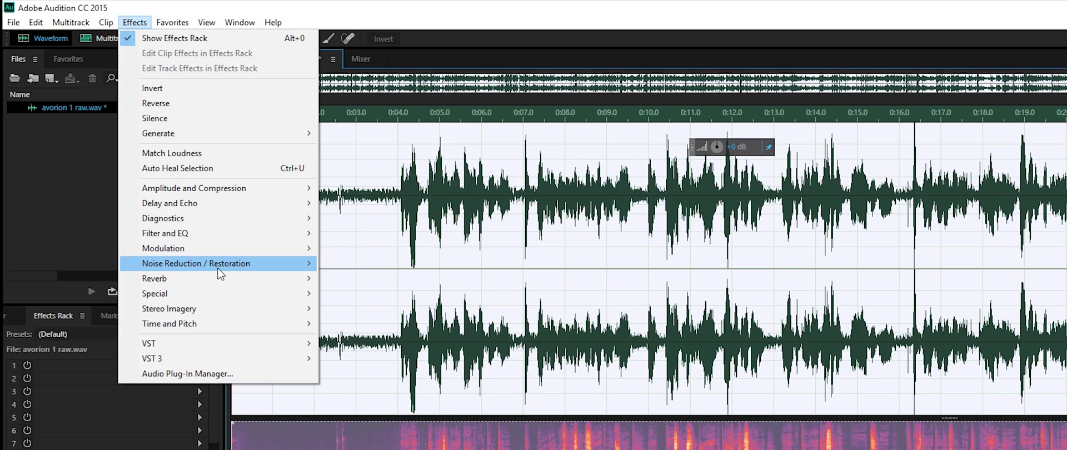
{"action": "mouse_move", "coordinate": [195, 264]}
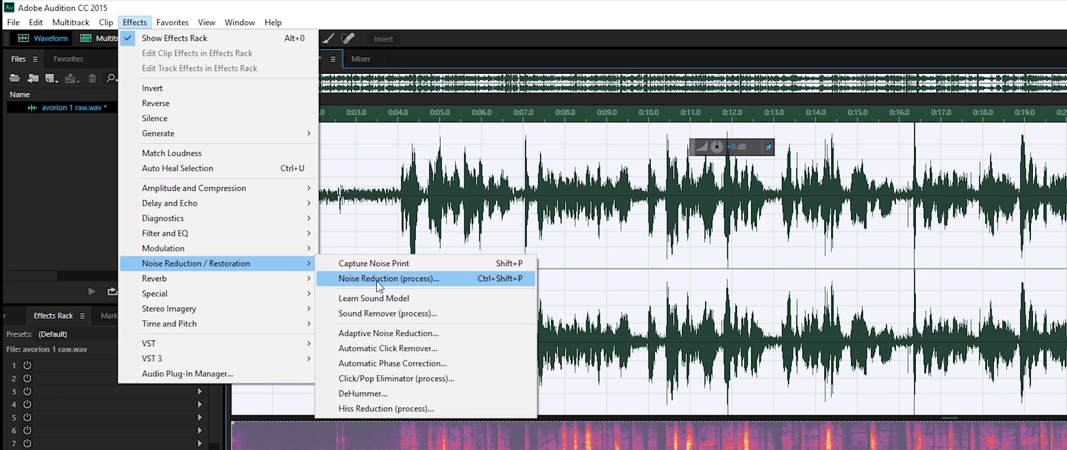
{"action": "left_click", "coordinate": [379, 282]}
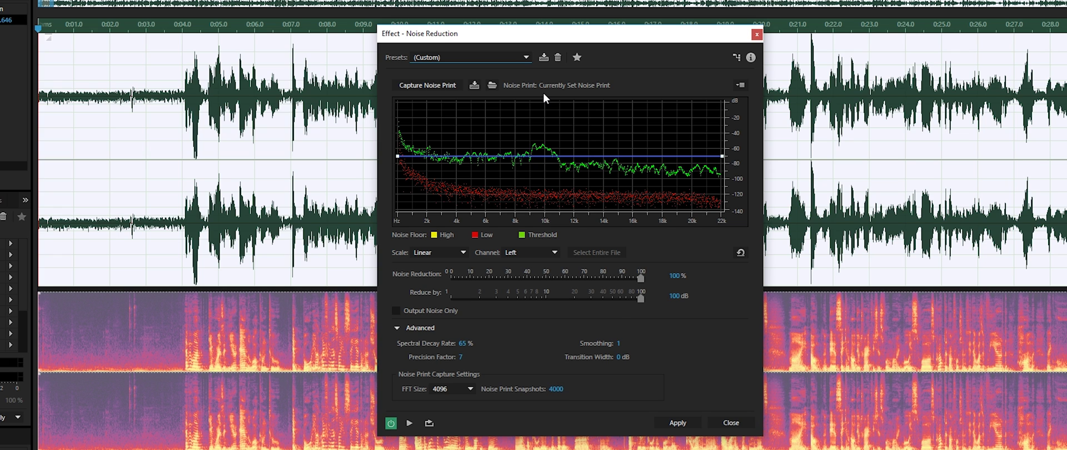
{"action": "left_click_drag", "start_coordinate": [641, 298], "coordinate": [605, 300]}
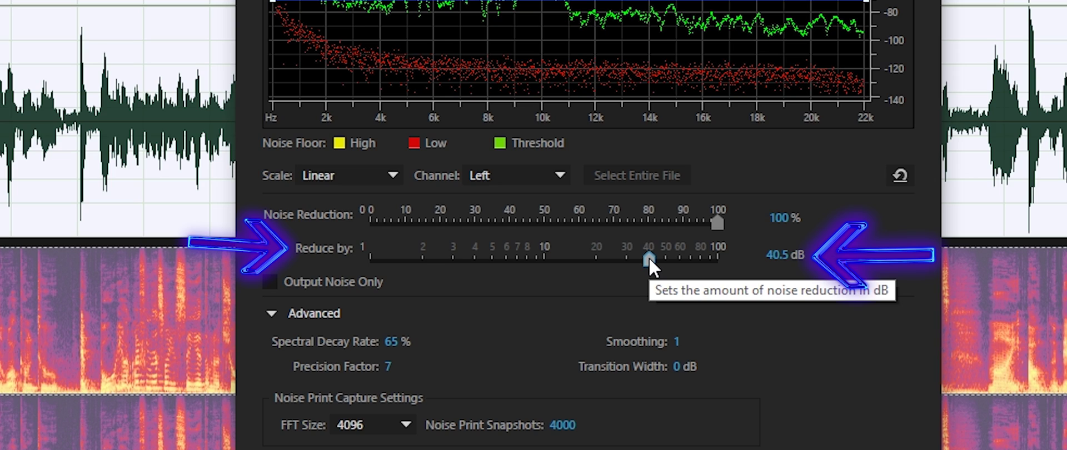
{"action": "left_click_drag", "start_coordinate": [649, 257], "coordinate": [723, 259]}
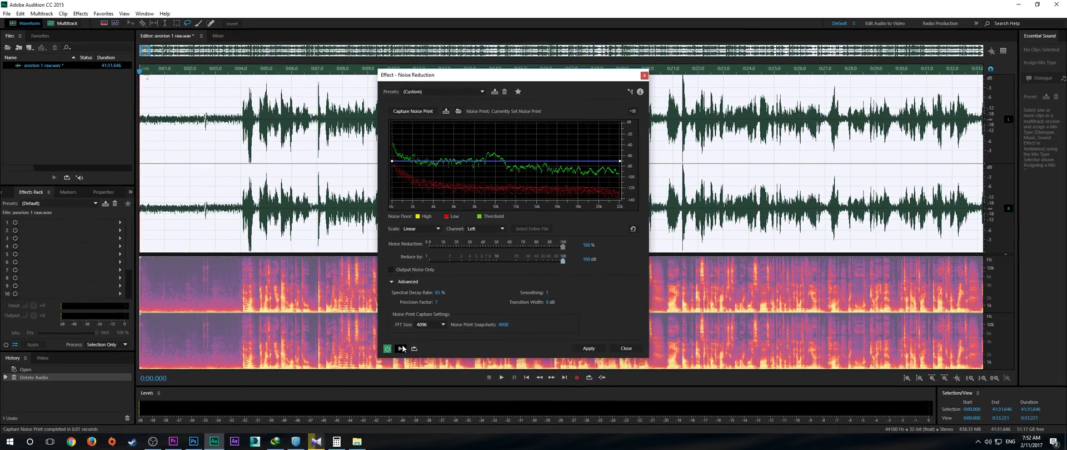
{"action": "left_click", "coordinate": [400, 348]}
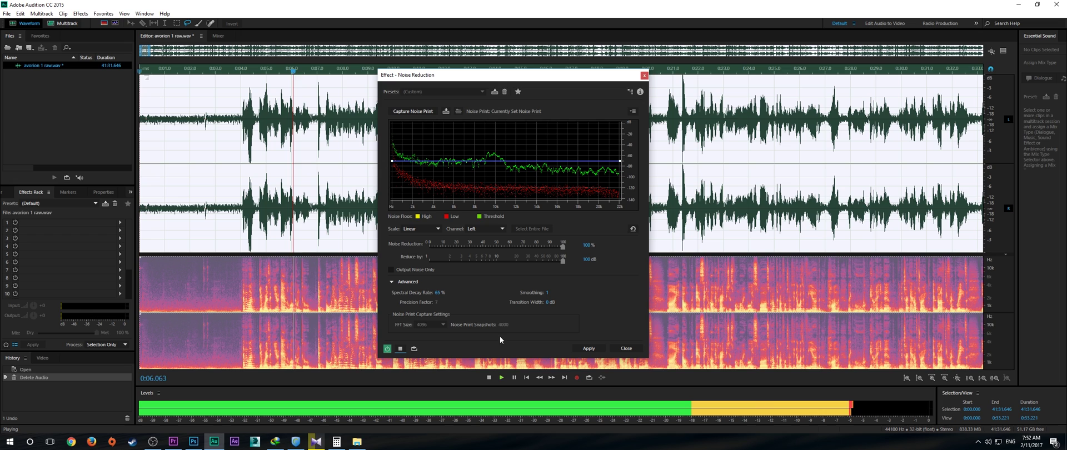
{"action": "left_click", "coordinate": [401, 349]}
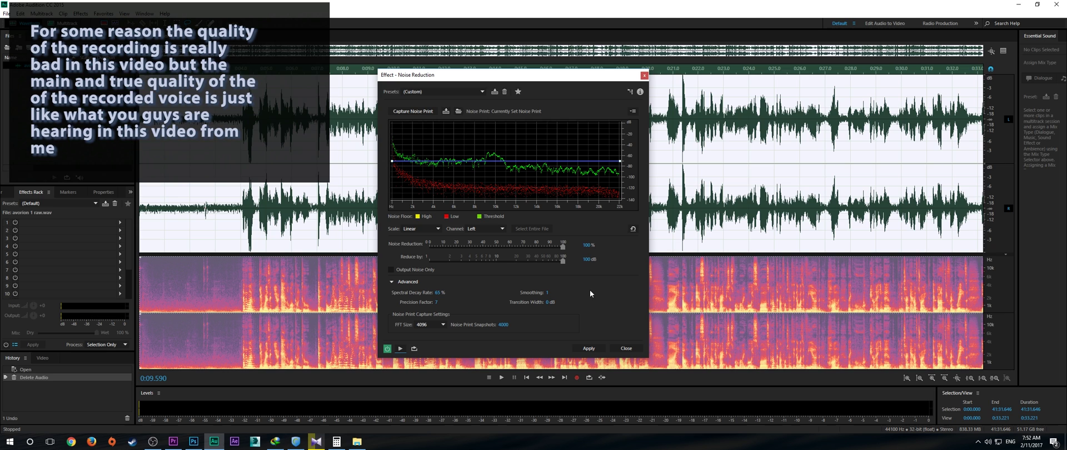
Step: Apply Noise Reduction to the whole recording and play it back from about 4 seconds
{"action": "left_click", "coordinate": [590, 348]}
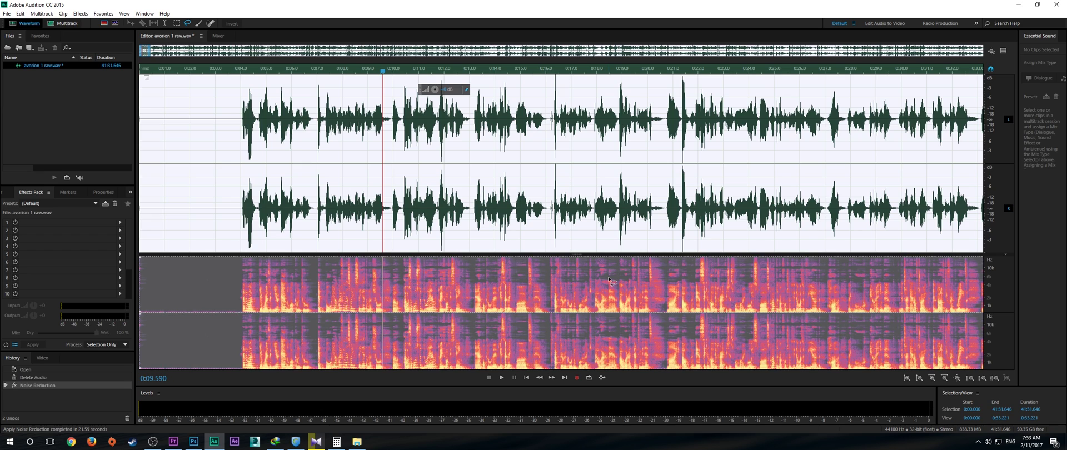
{"action": "left_click", "coordinate": [240, 75]}
{"action": "key", "text": "space"}
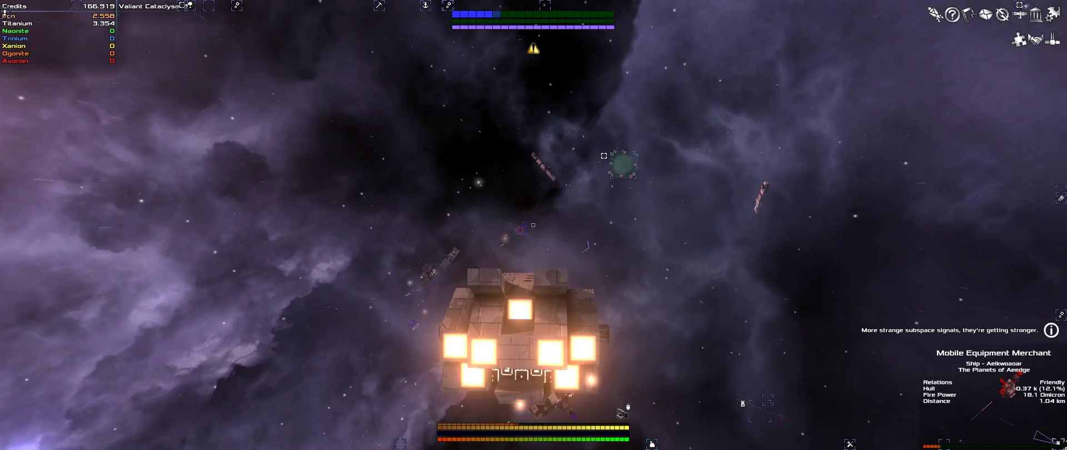
Step: Fly the ship forward in Avorion and target the Resource Depot station
{"action": "key", "text": "j"}
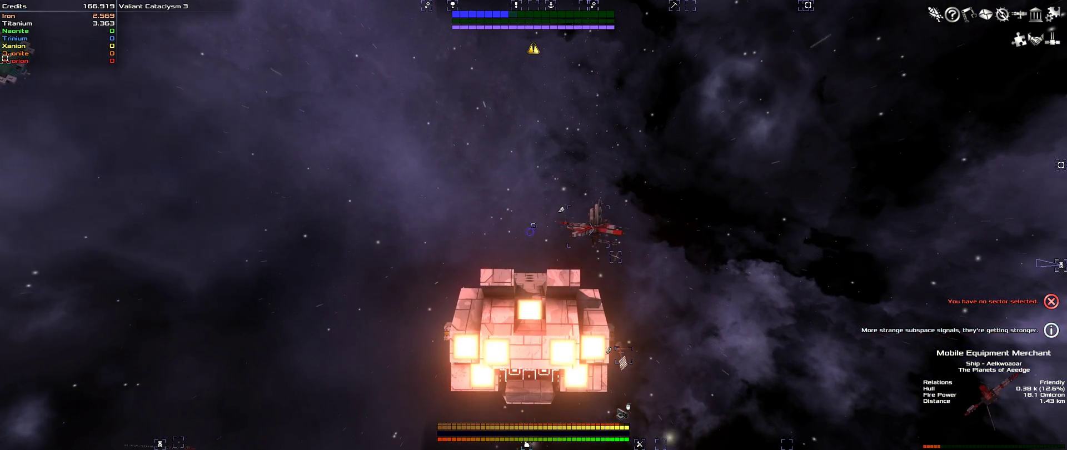
{"action": "key", "text": "t"}
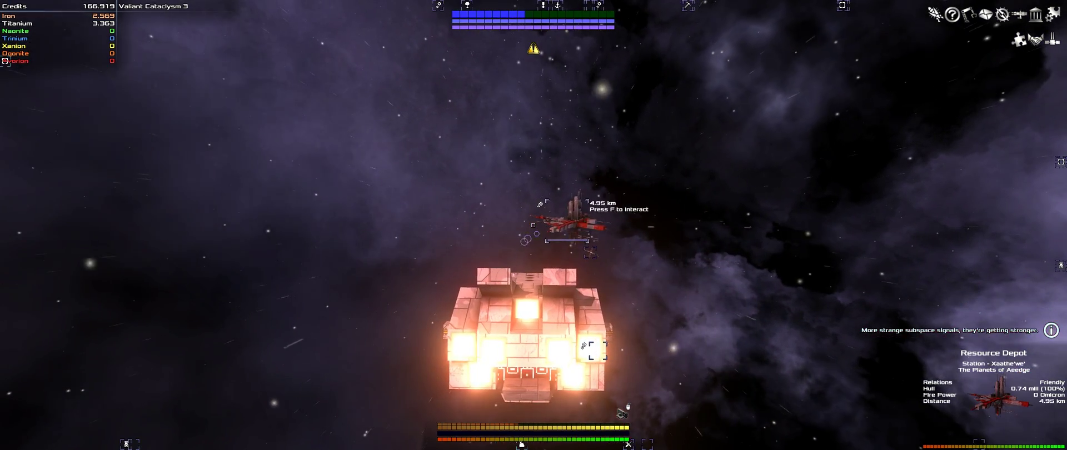